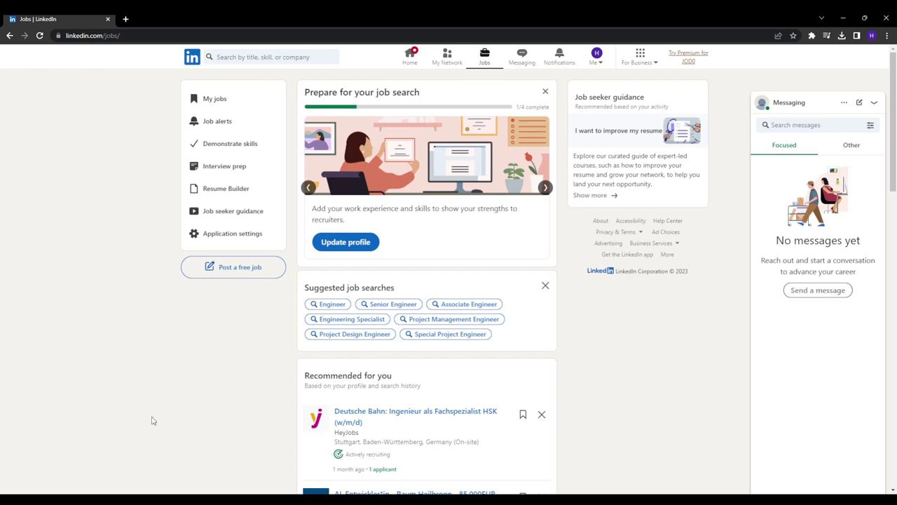
Open your own profile from the Me menu, then scroll through its sections and back to the top.
left_click(604, 65)
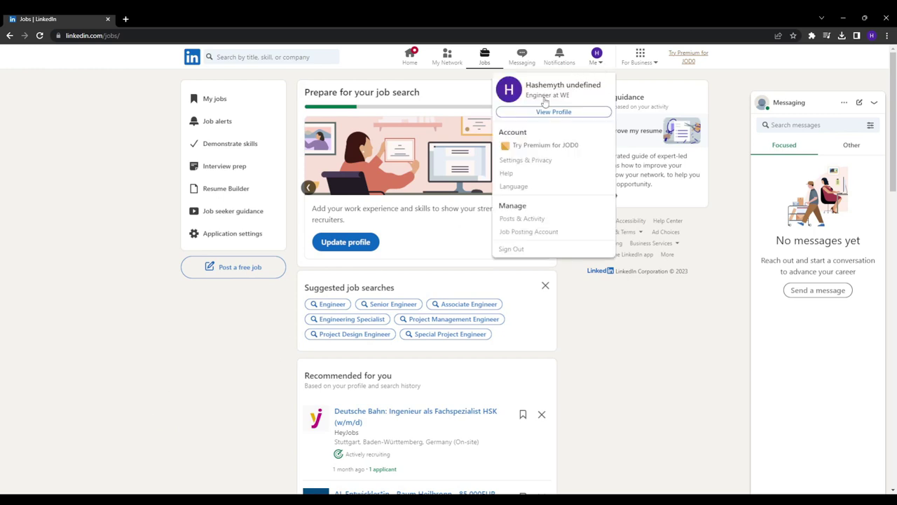
scroll(243, 241, "down", 1)
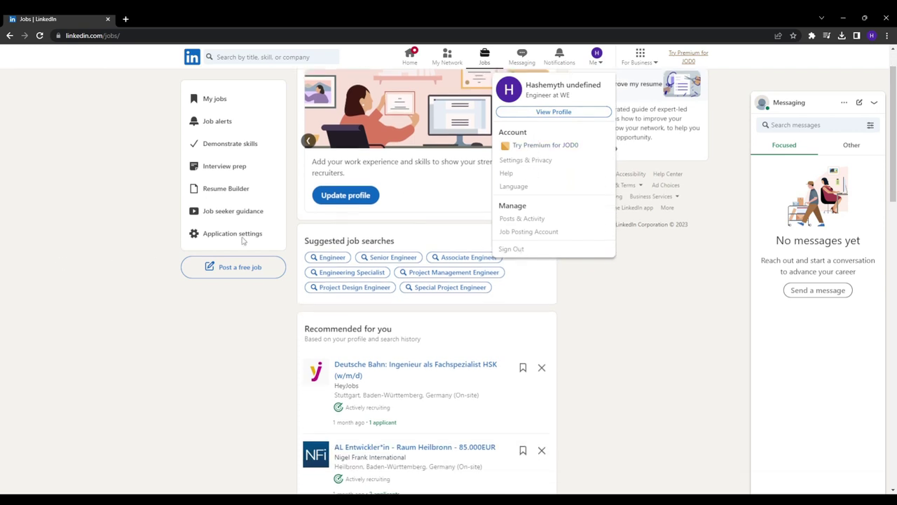
left_click(561, 112)
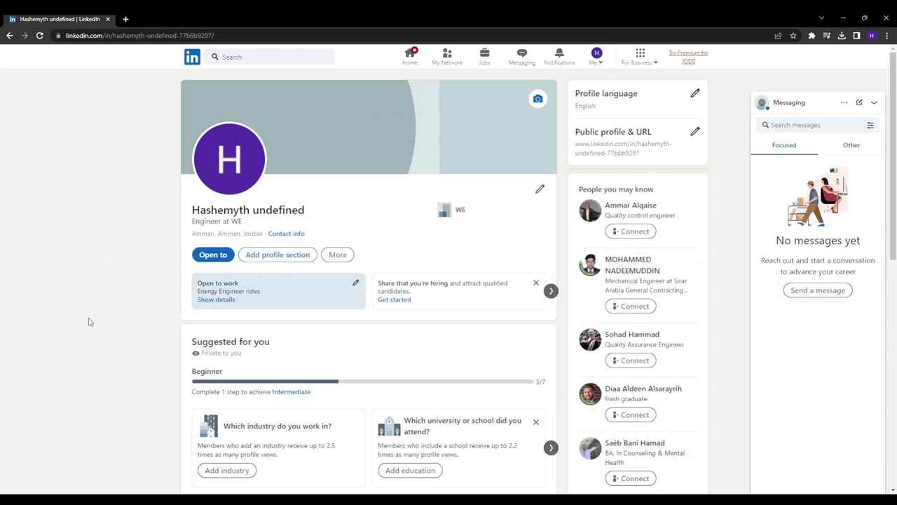
scroll(82, 312, "down", 3)
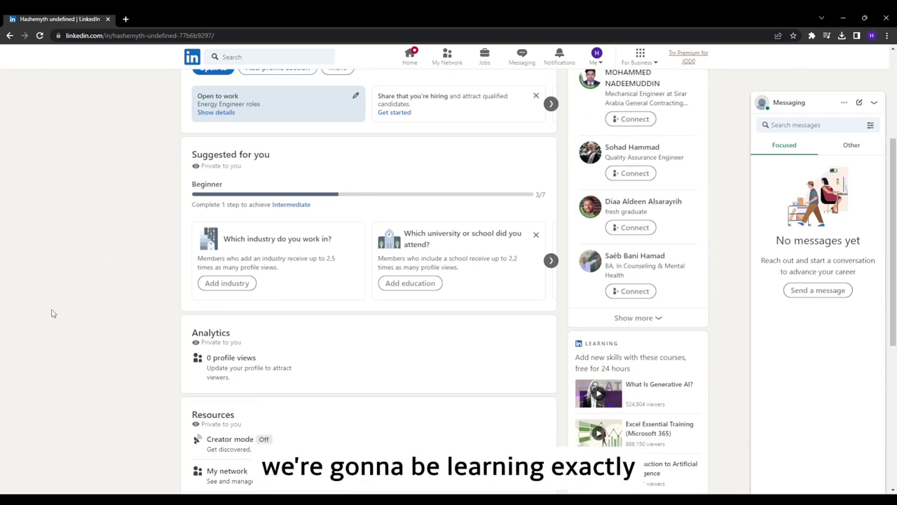
scroll(51, 312, "down", 1)
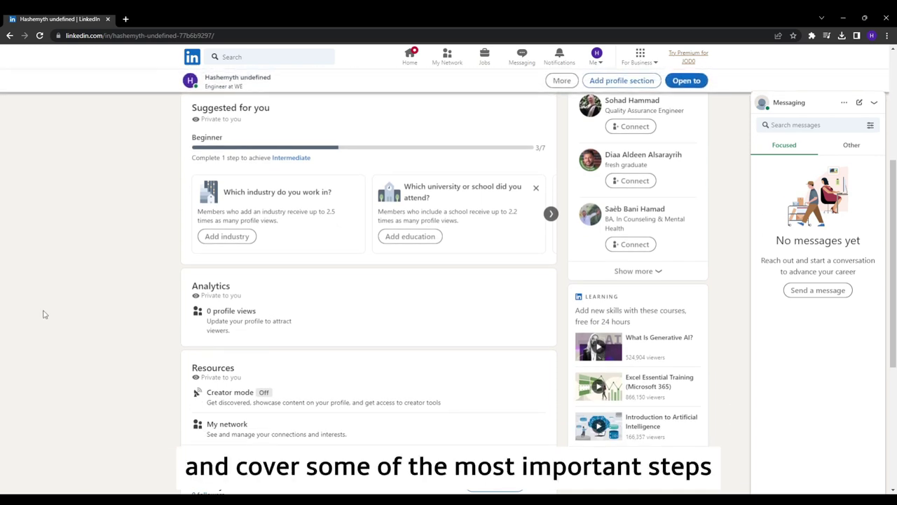
scroll(44, 317, "down", 3)
scroll(46, 319, "up", 2)
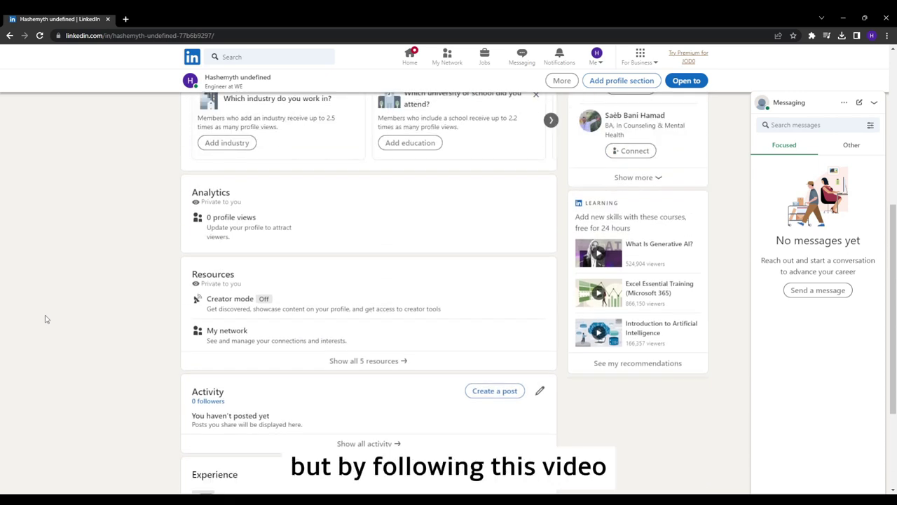
scroll(44, 319, "up", 3)
scroll(42, 319, "up", 2)
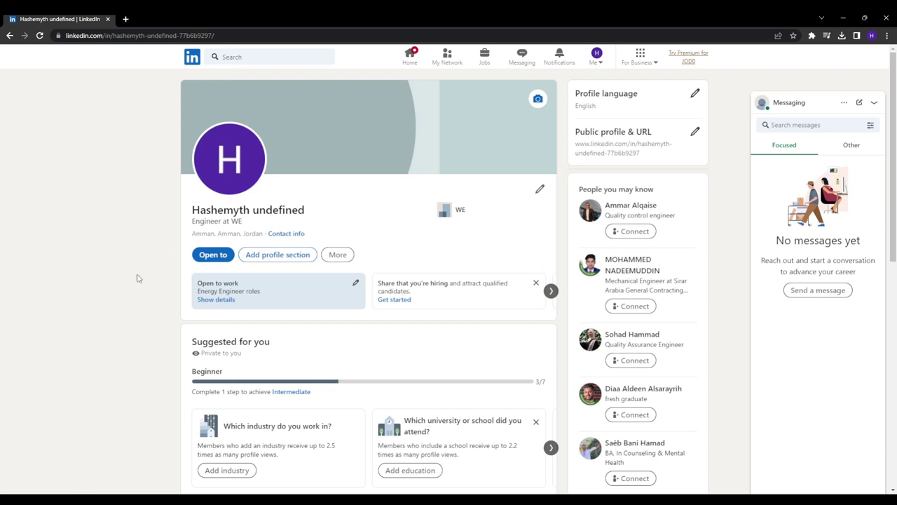
Turn Share key profile updates to Off under Settings & Privacy > Visibility.
left_click(597, 62)
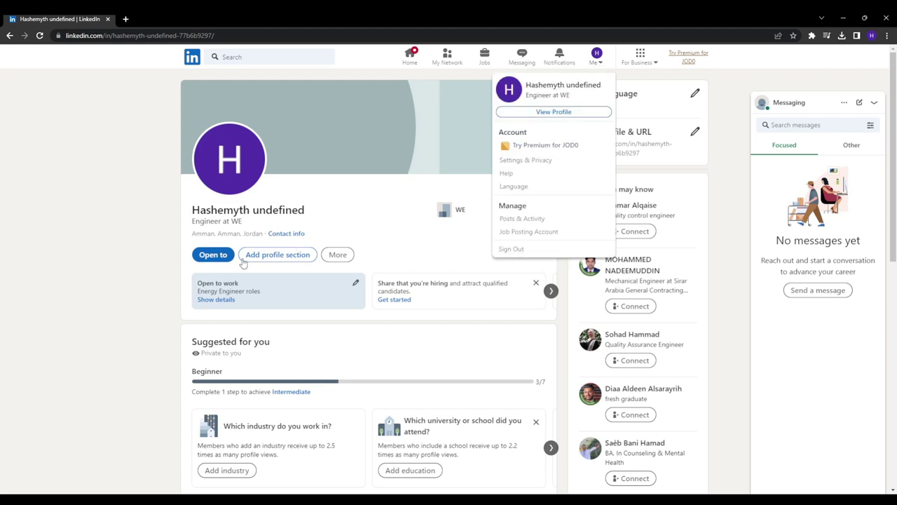
left_click(82, 282)
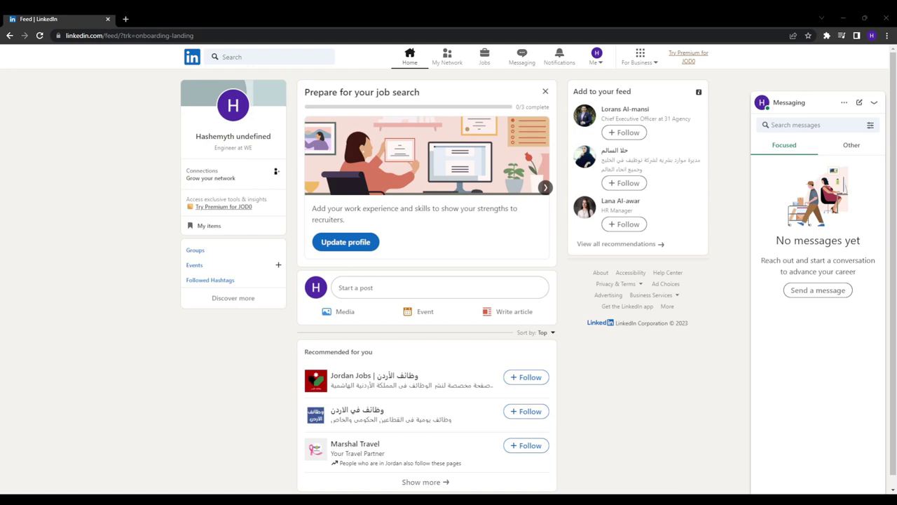
left_click(601, 65)
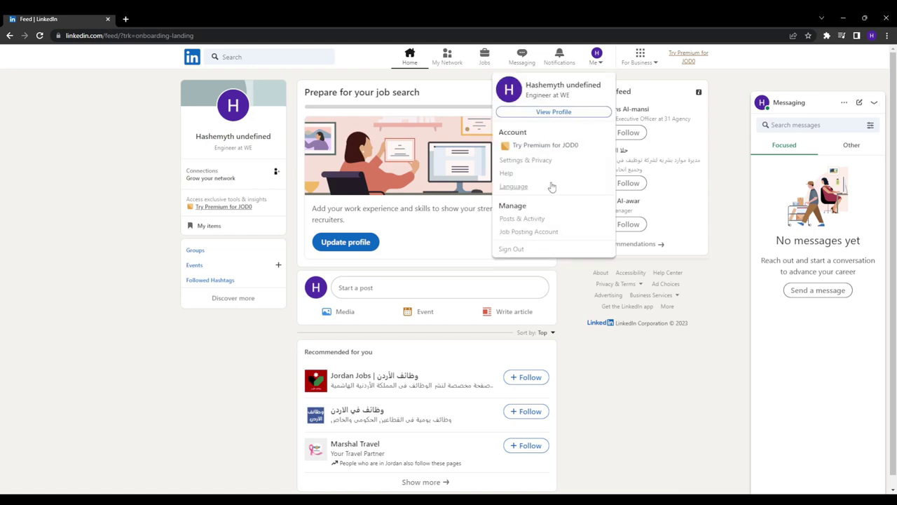
left_click(546, 162)
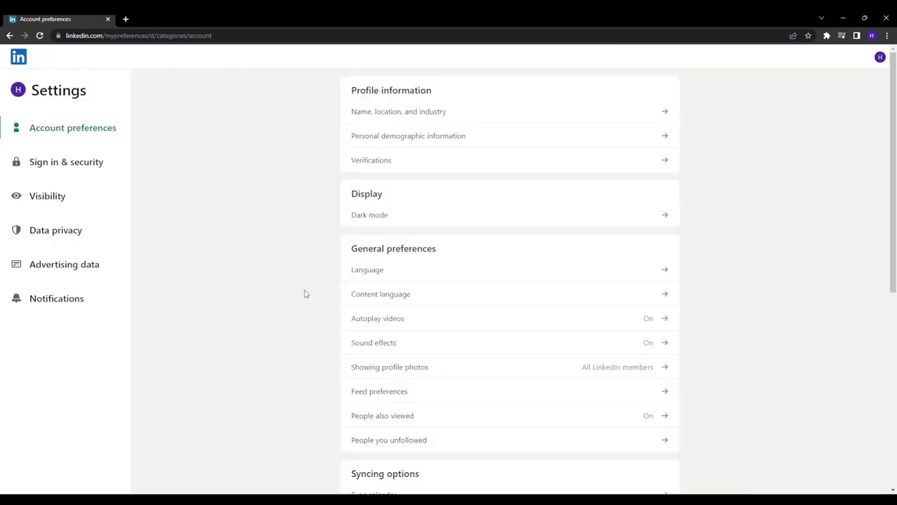
left_click(24, 201)
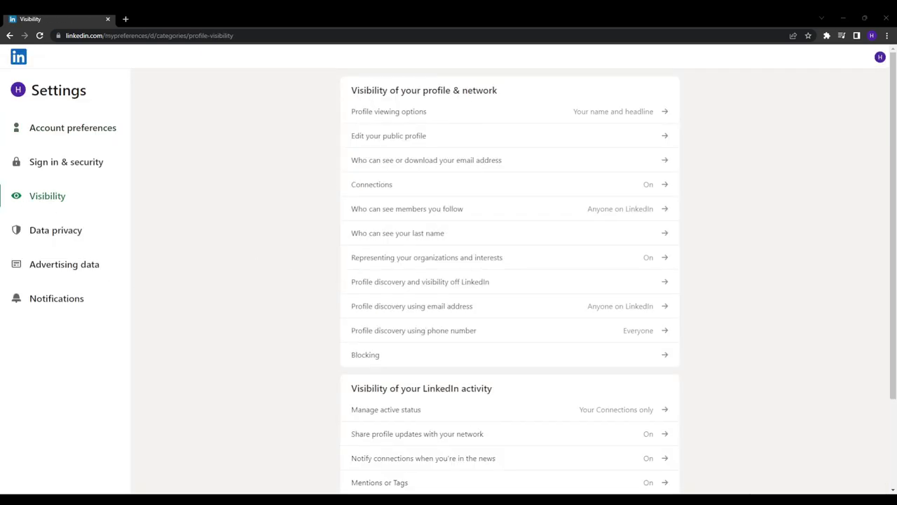
left_click(432, 440)
left_click(654, 155)
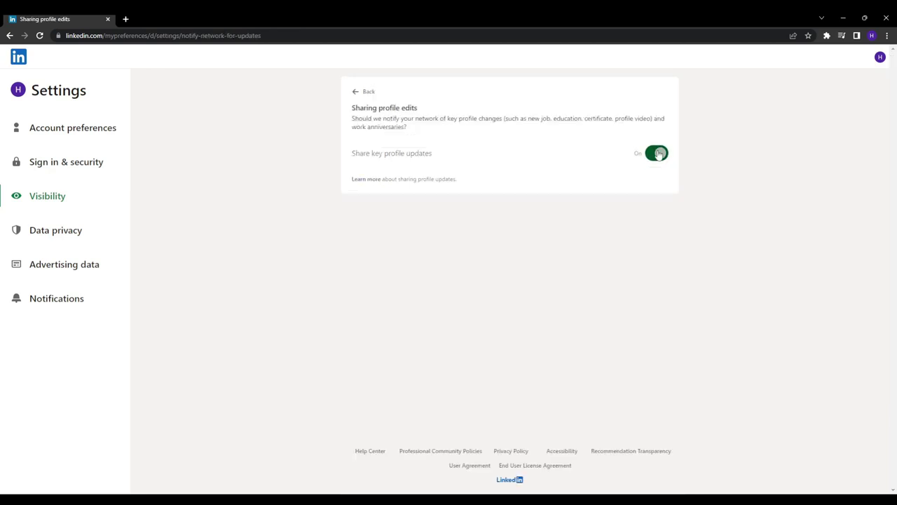
left_click_drag(413, 133, 352, 105)
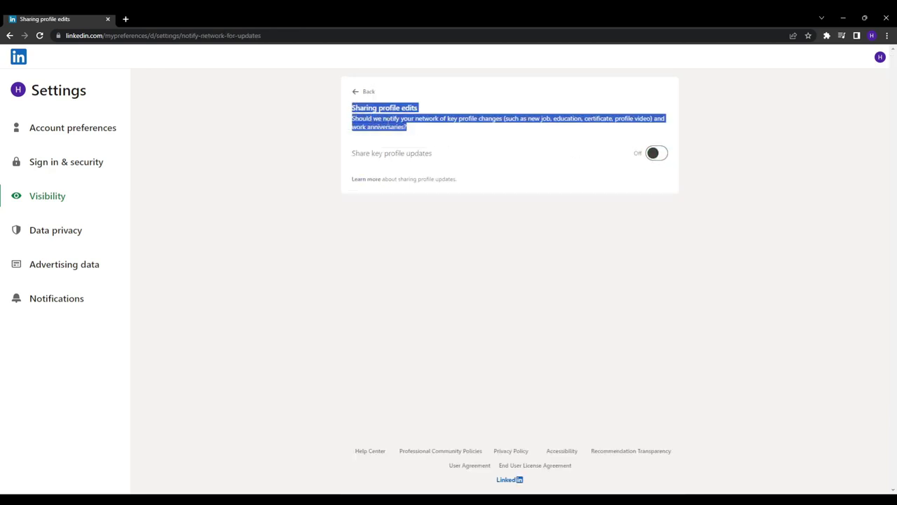
left_click(354, 110)
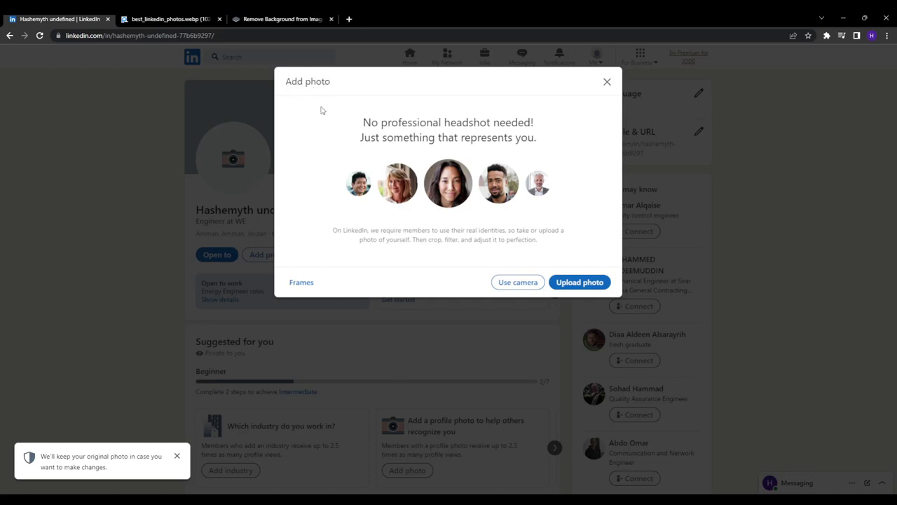
Compare the LinkedIn Add photo prompt with the sample headshot tab, switching back and forth twice.
key("ctrl+Tab")
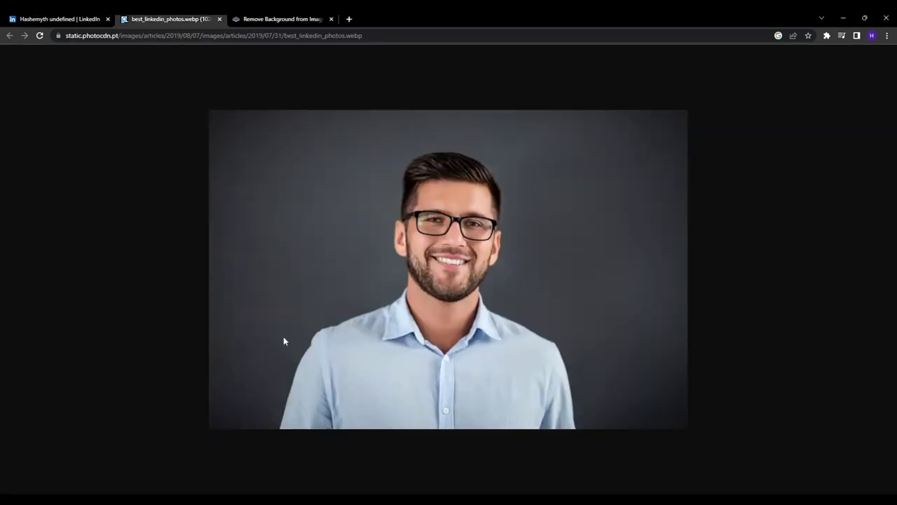
key("ctrl+shift+Tab")
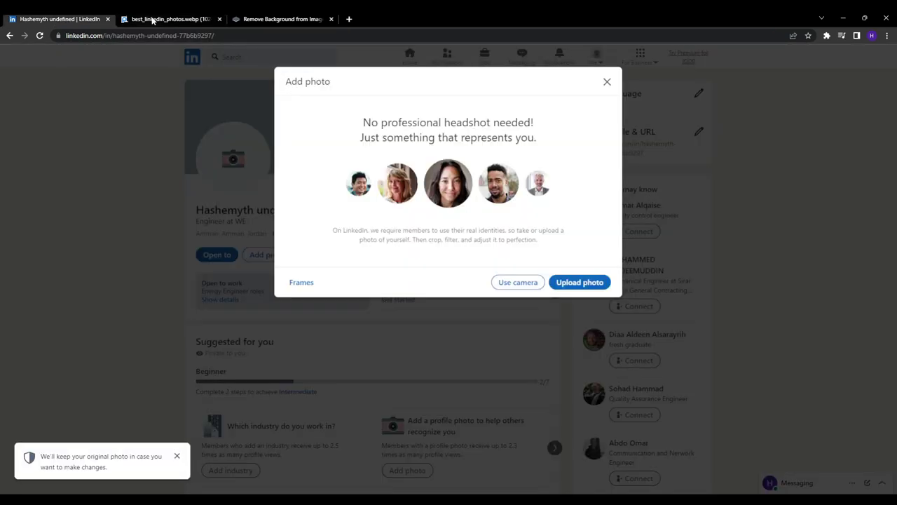
key("ctrl+Tab")
key("ctrl+shift+Tab")
key("ctrl+shift+Tab")
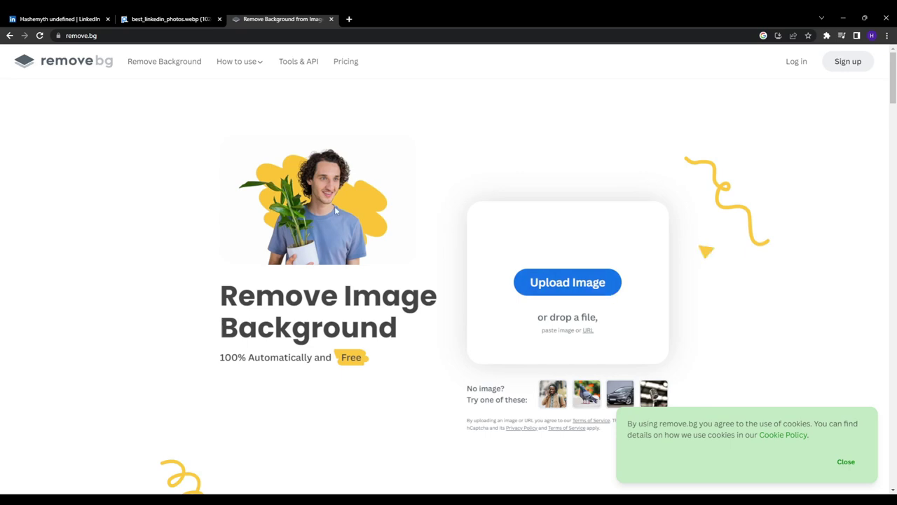
Scroll down and back up the remove.bg background-removal page.
scroll(336, 239, "down", 6)
scroll(293, 220, "up", 4)
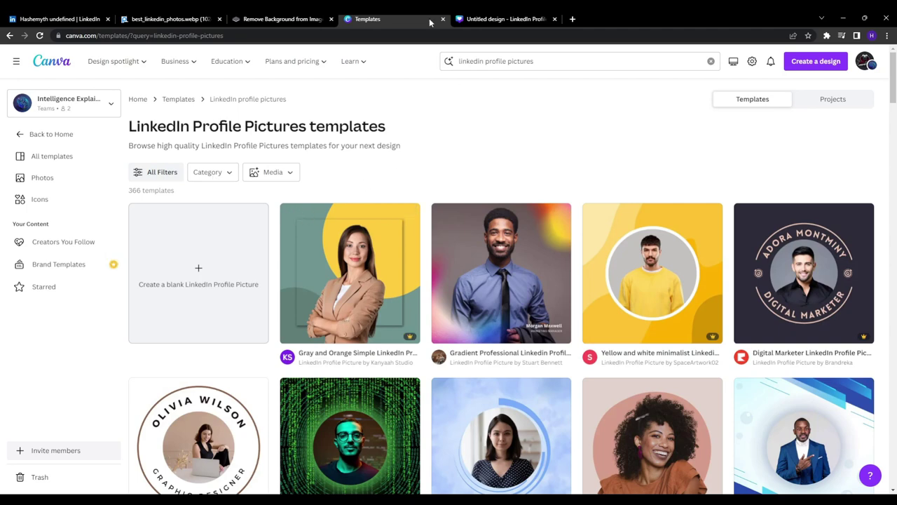
Apply the Black Minimalist Simple Abstract sunburst template in Canva, then close LinkedIn's Add photo prompt.
left_click(484, 19)
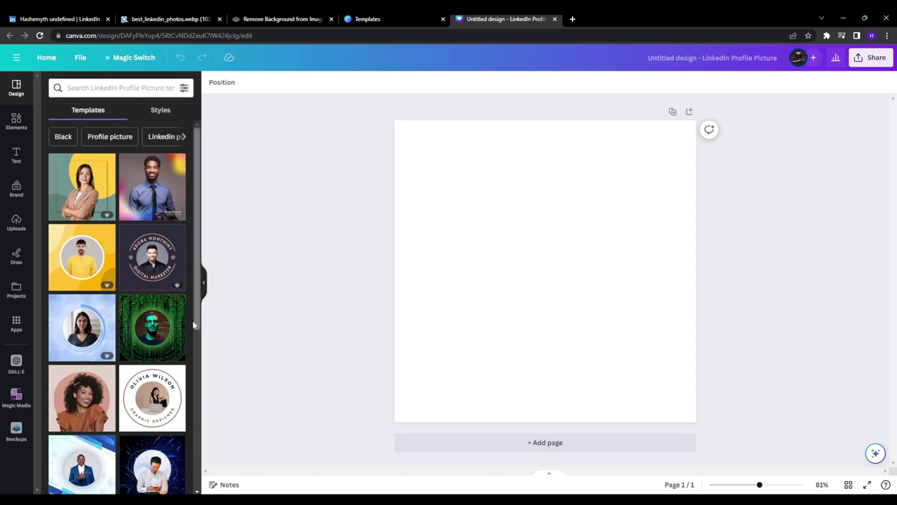
scroll(89, 329, "down", 4)
scroll(89, 329, "down", 1)
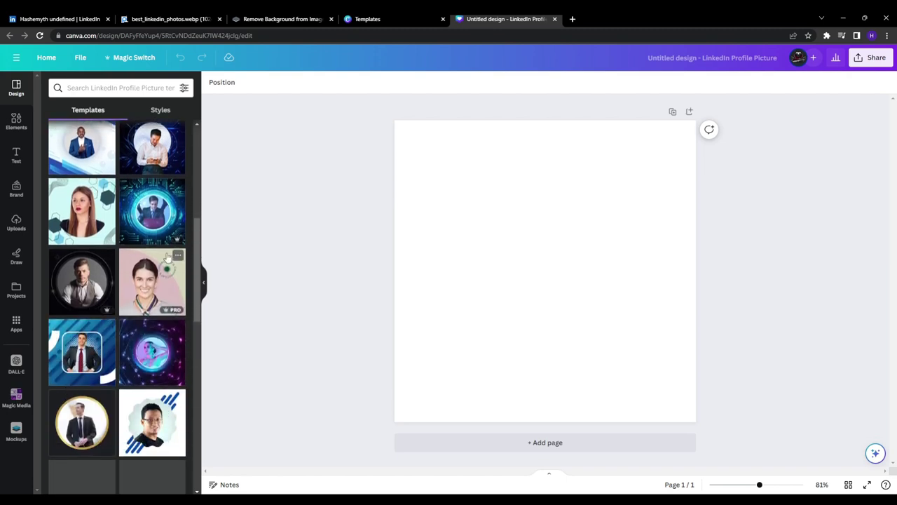
scroll(144, 384, "down", 2)
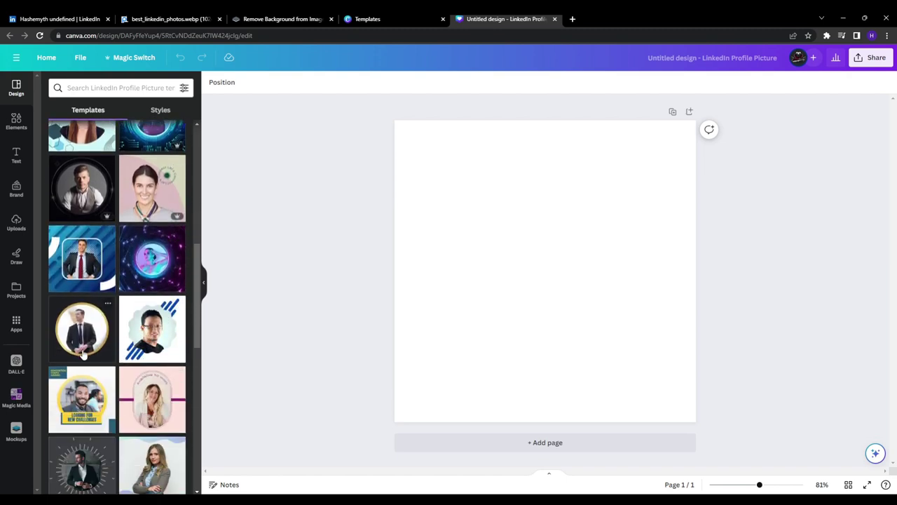
scroll(112, 357, "down", 2)
left_click(71, 390)
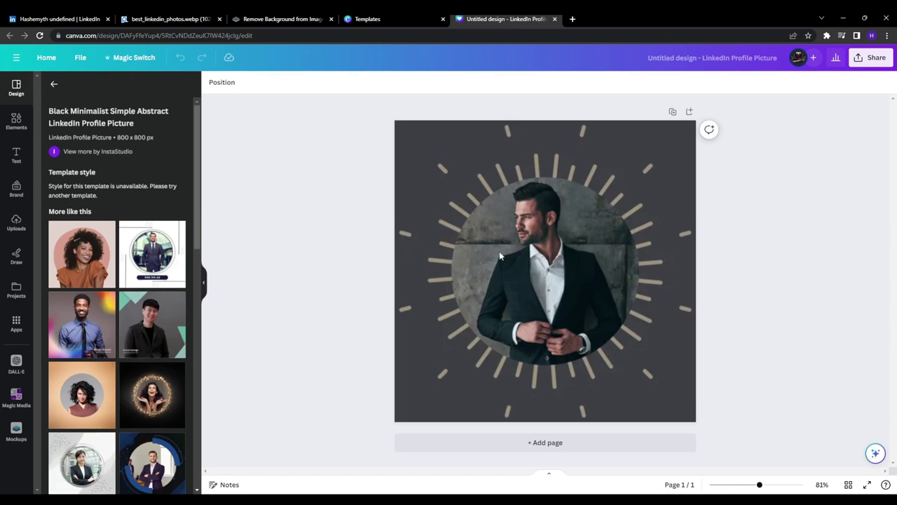
left_click(414, 283)
scroll(43, 361, "down", 5)
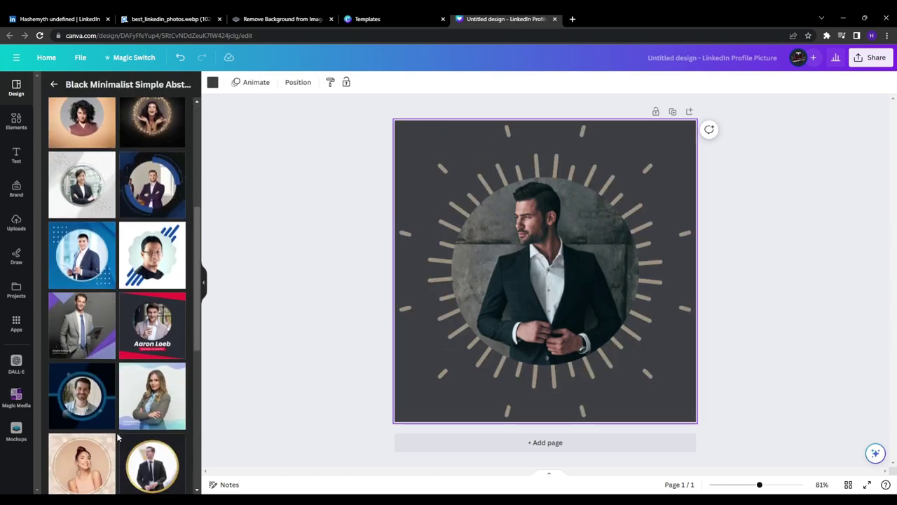
scroll(118, 438, "up", 1)
scroll(118, 439, "up", 3)
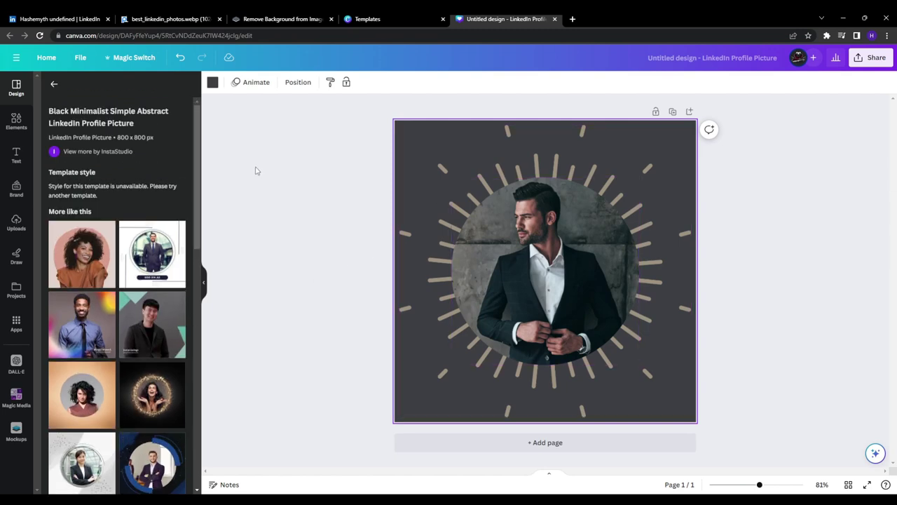
left_click(100, 20)
left_click(157, 146)
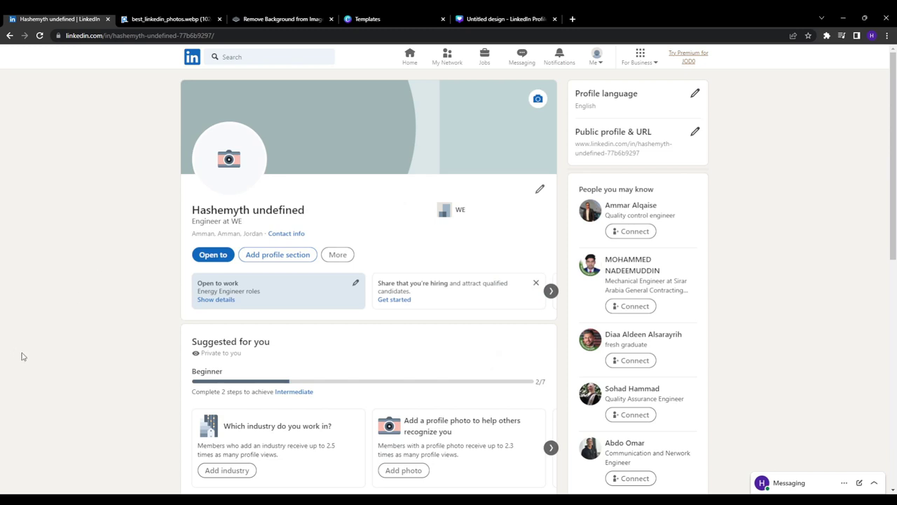
Open Edit intro and review the name, headline, 'Engineer at WE' position, Industry and location fields.
scroll(22, 359, "down", 2)
scroll(23, 369, "up", 2)
left_click(539, 190)
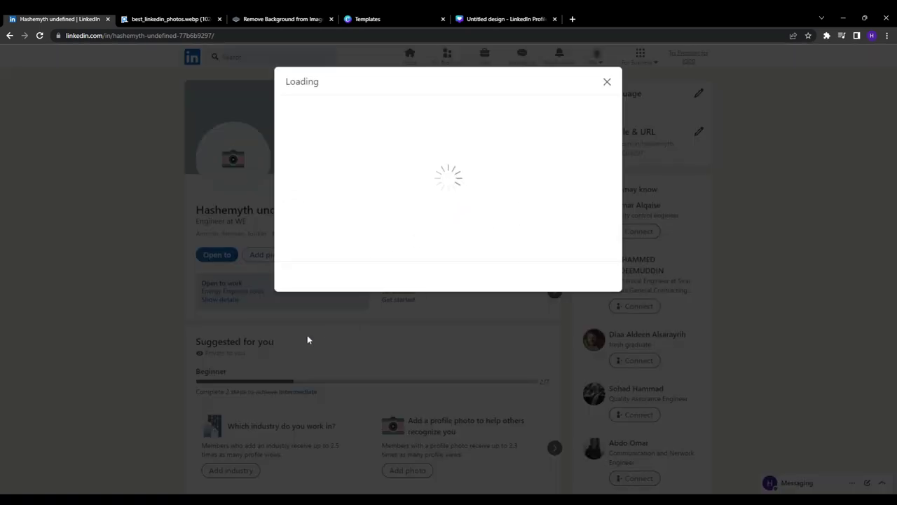
left_click(327, 208)
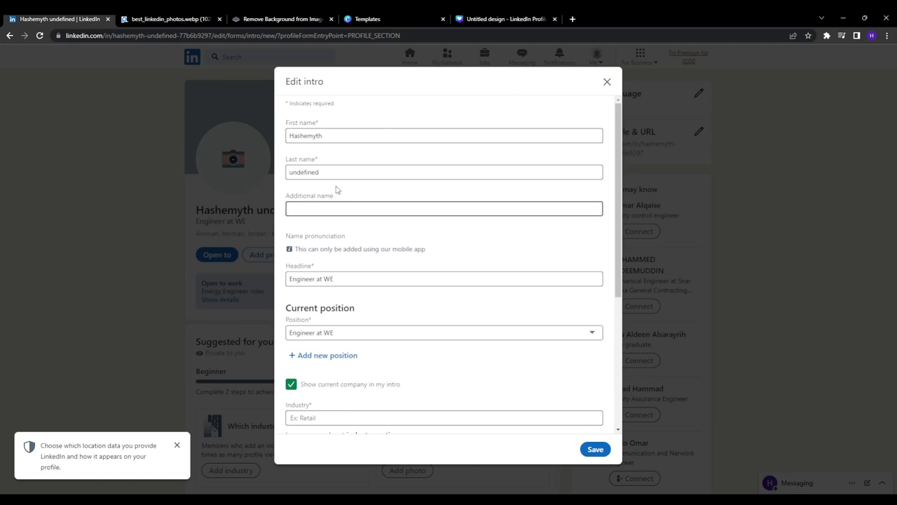
left_click(344, 279)
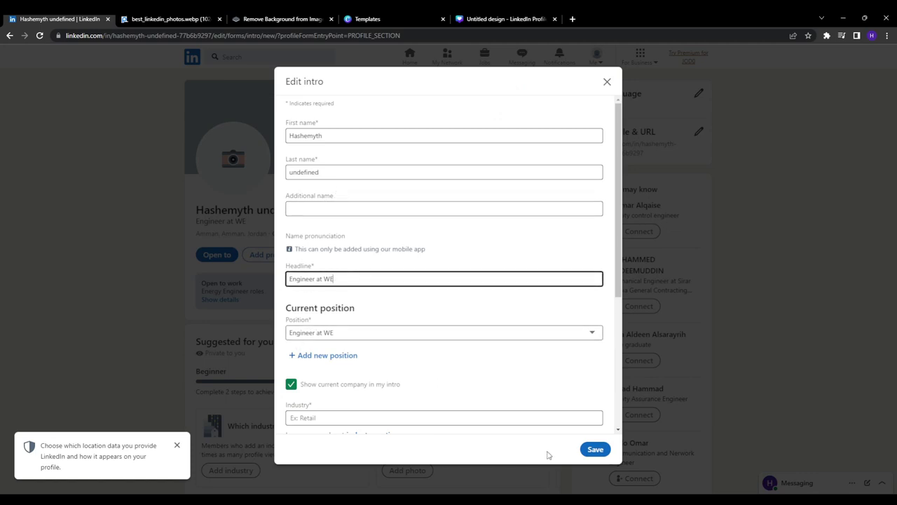
left_click(177, 445)
scroll(393, 316, "down", 1)
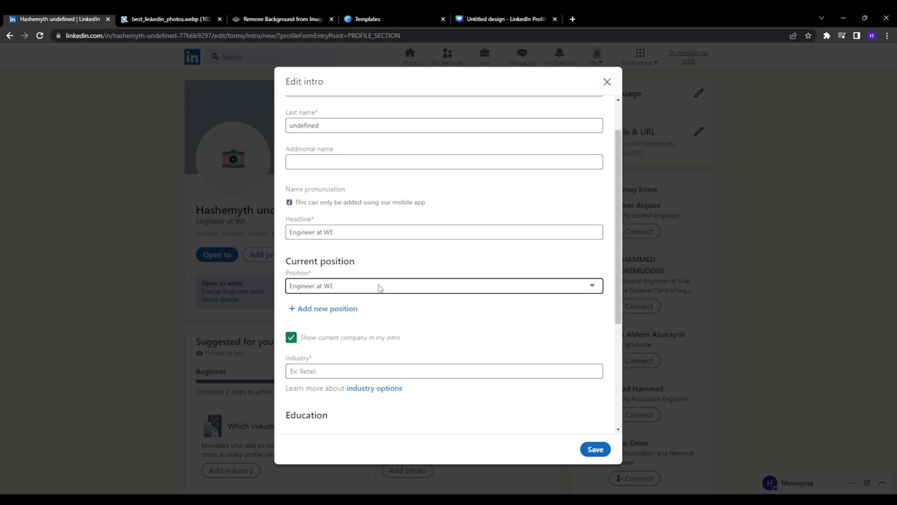
left_click(379, 366)
scroll(387, 347, "down", 2)
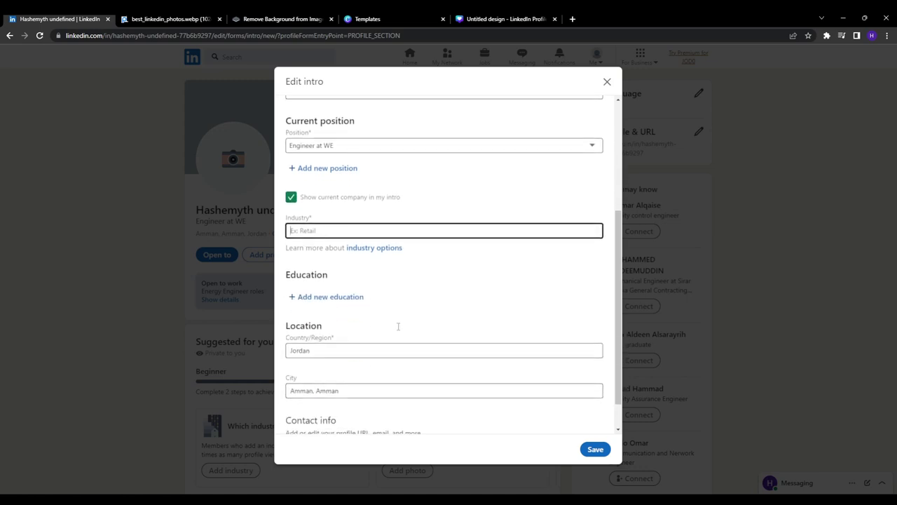
scroll(329, 352, "up", 3)
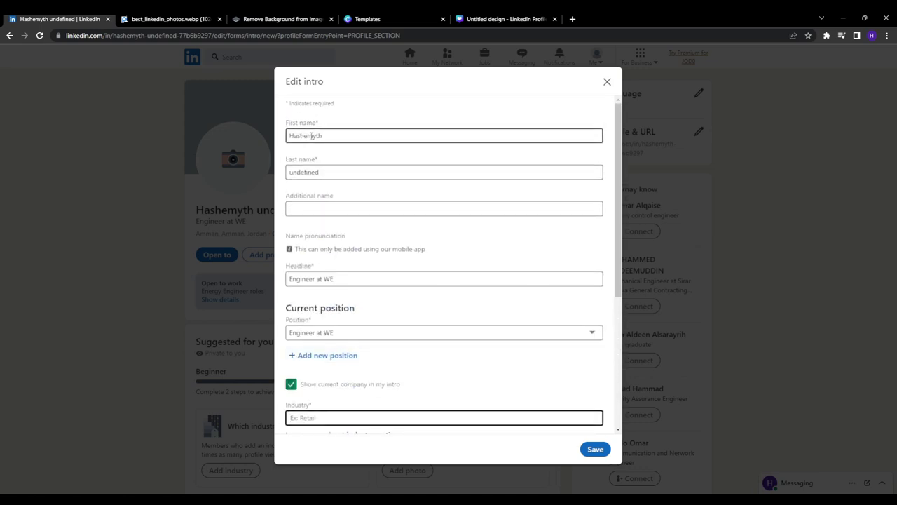
Close the Edit intro dialog and scroll down and back up the profile page.
left_click(14, 359)
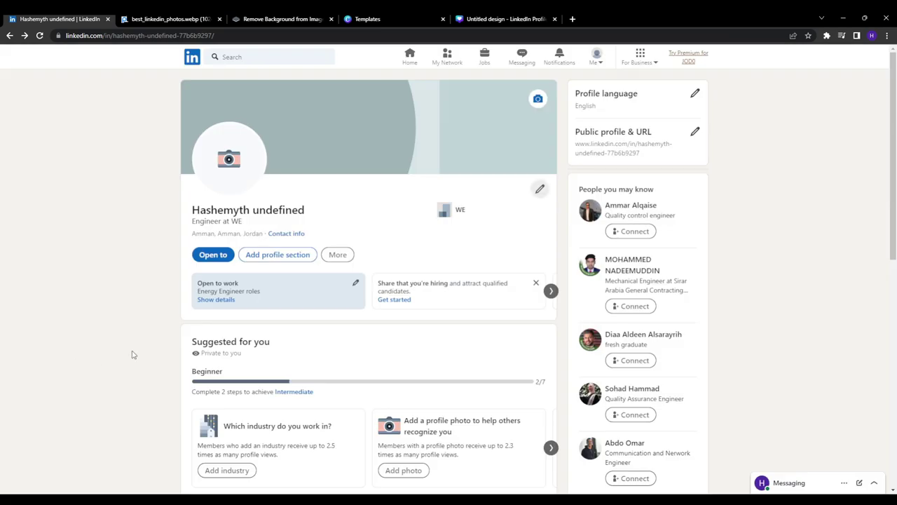
scroll(126, 354, "down", 2)
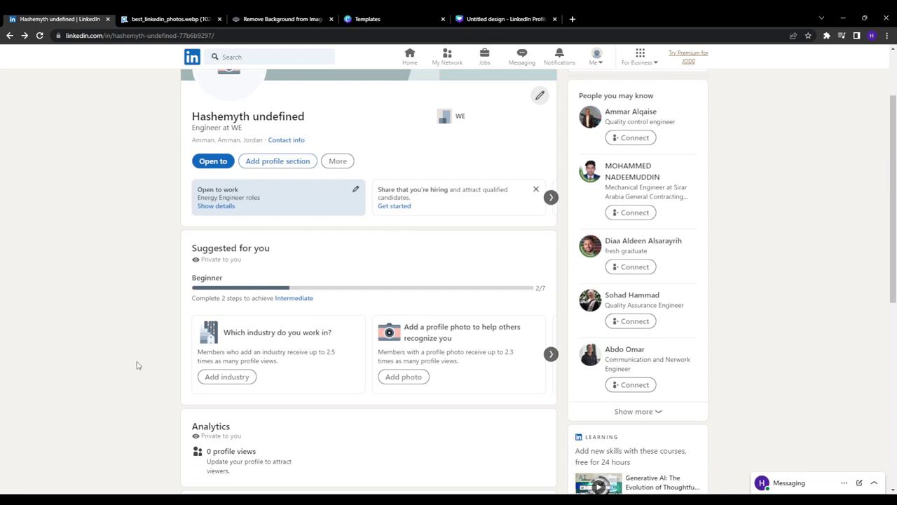
scroll(139, 365, "down", 4)
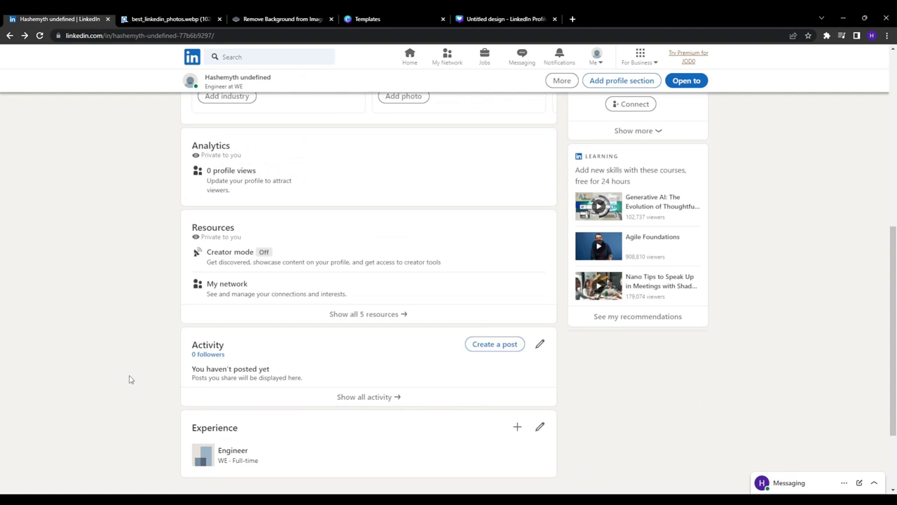
scroll(279, 383, "up", 3)
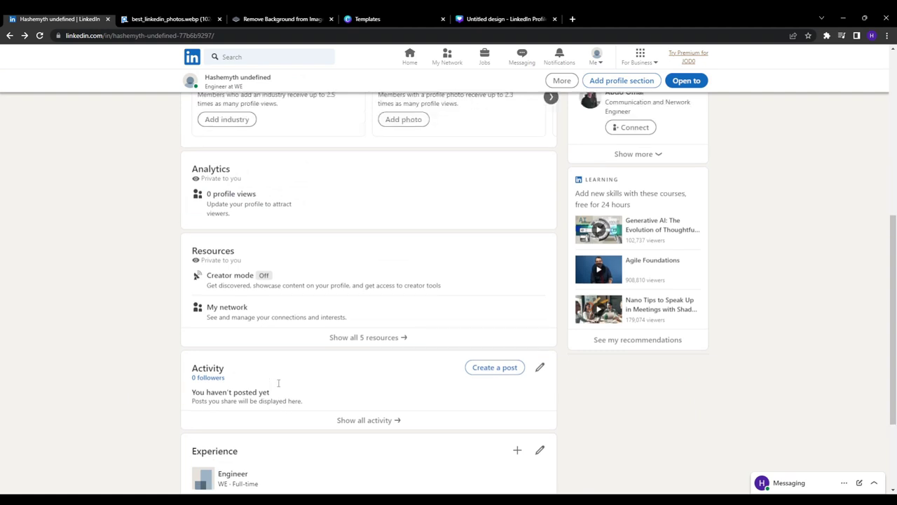
scroll(273, 396, "up", 3)
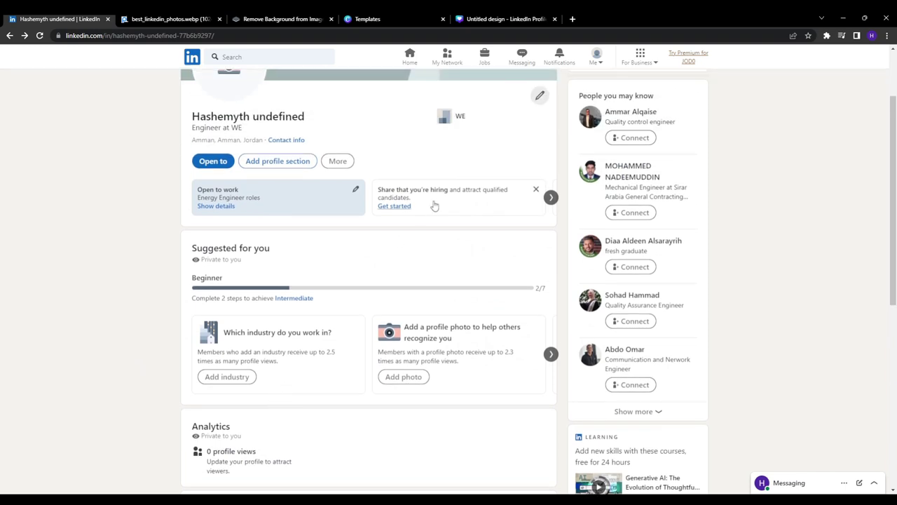
Open the Add profile section list and choose Add skills.
left_click(276, 256)
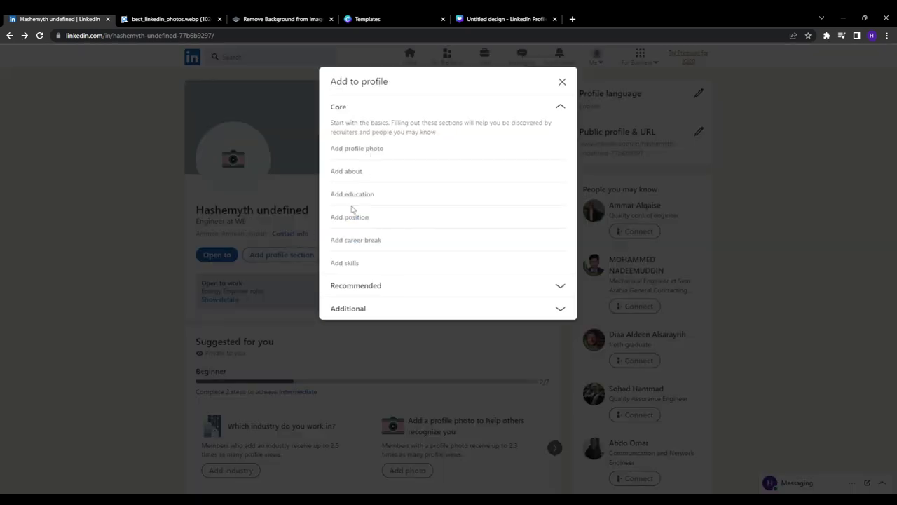
left_click(351, 265)
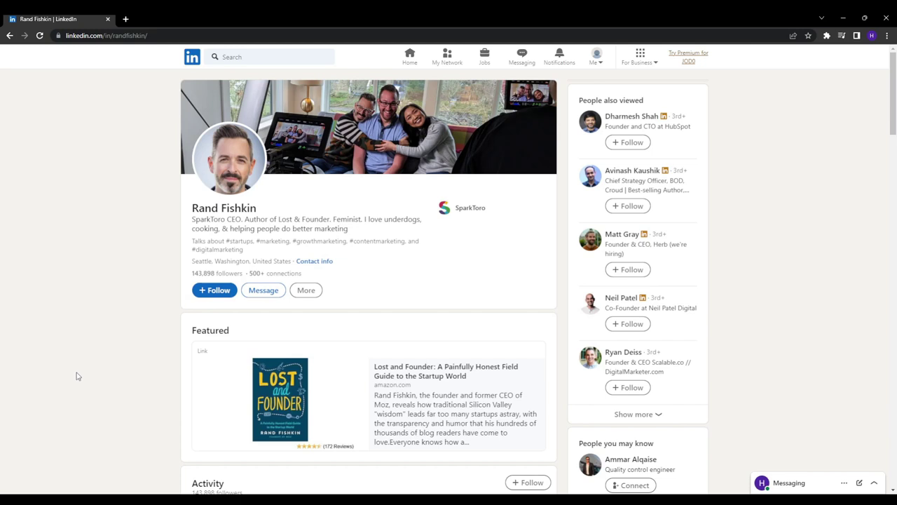
Expand the expert's full SparkToro job description, then open Show all posts from Activity.
scroll(78, 373, "down", 2)
scroll(79, 374, "down", 5)
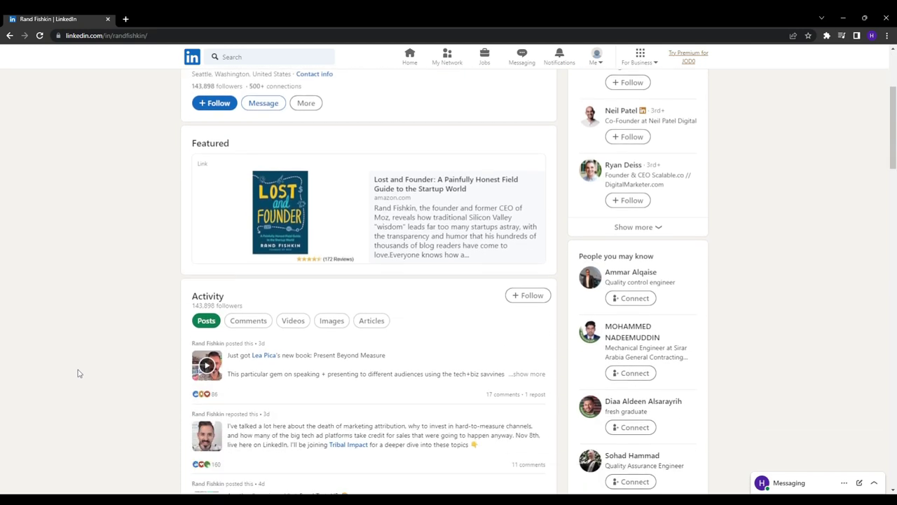
scroll(78, 374, "down", 4)
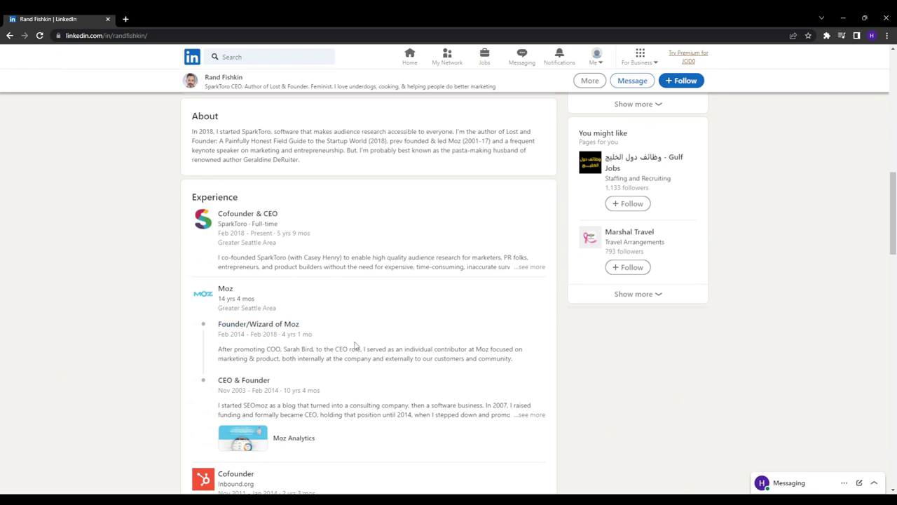
left_click(529, 268)
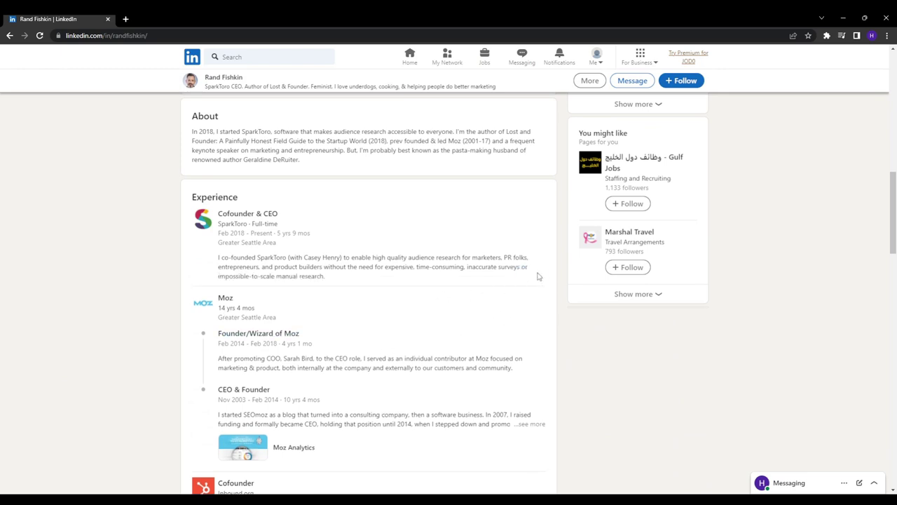
scroll(58, 358, "down", 1)
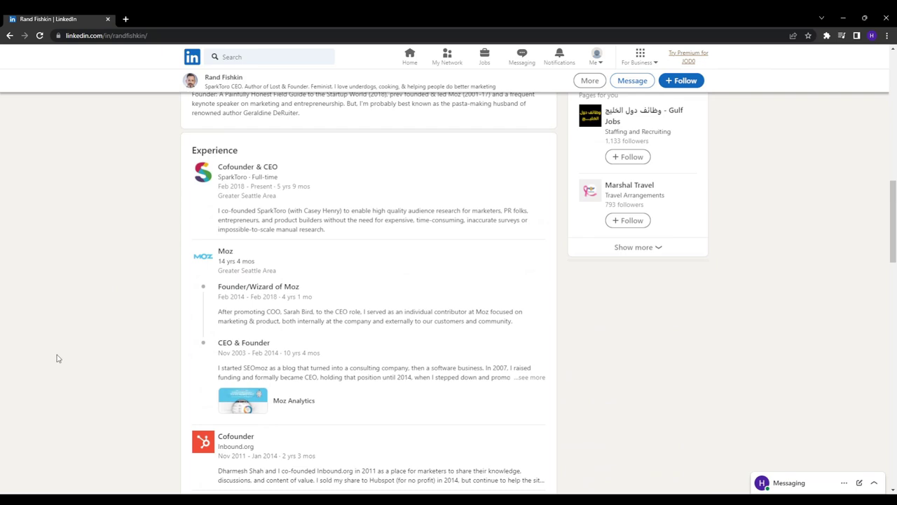
scroll(337, 365, "up", 9)
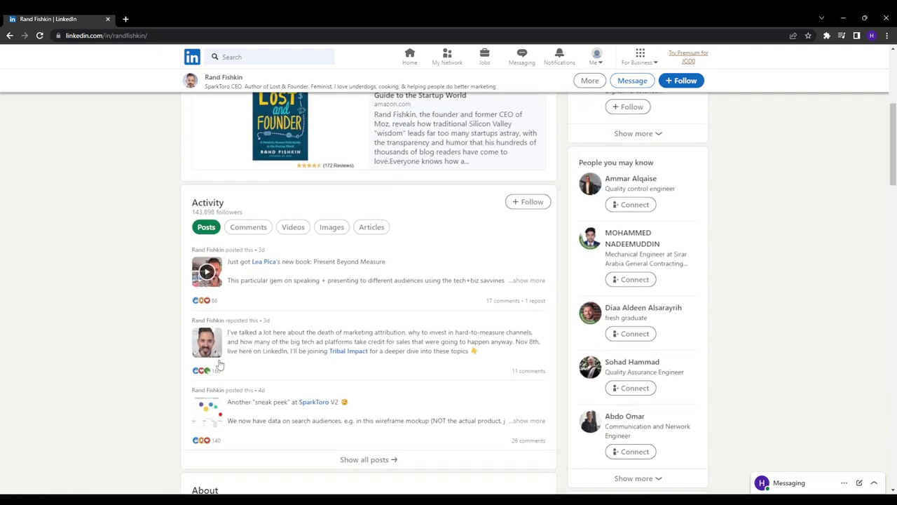
left_click(354, 459)
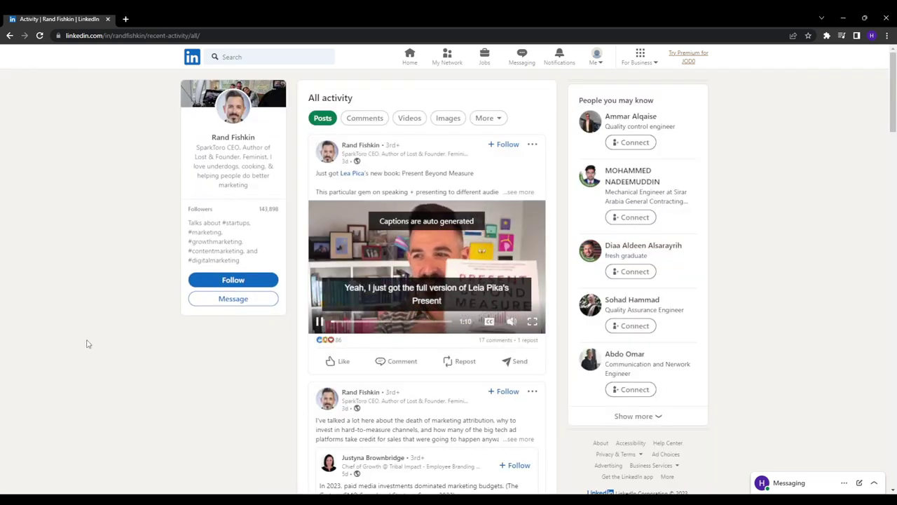
Skim the expert's recent posts and highlight their custom username in the address bar.
scroll(86, 348, "down", 3)
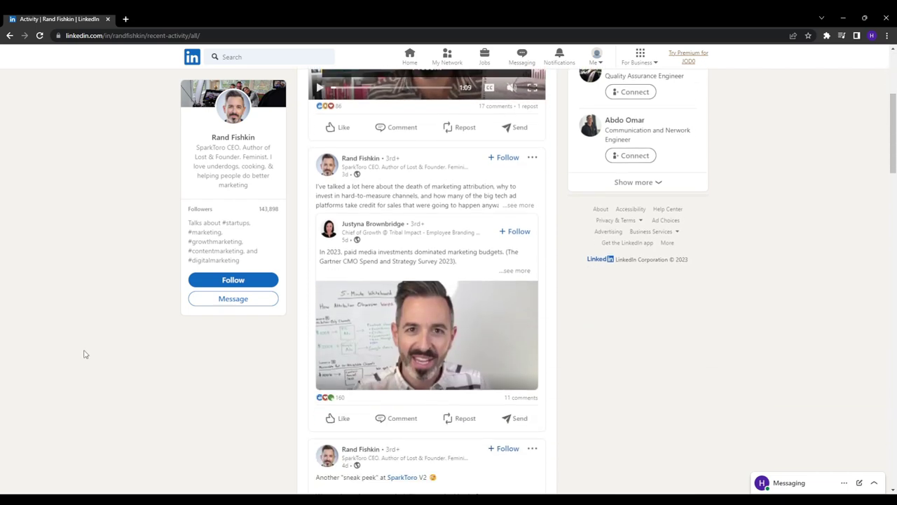
scroll(82, 354, "down", 1)
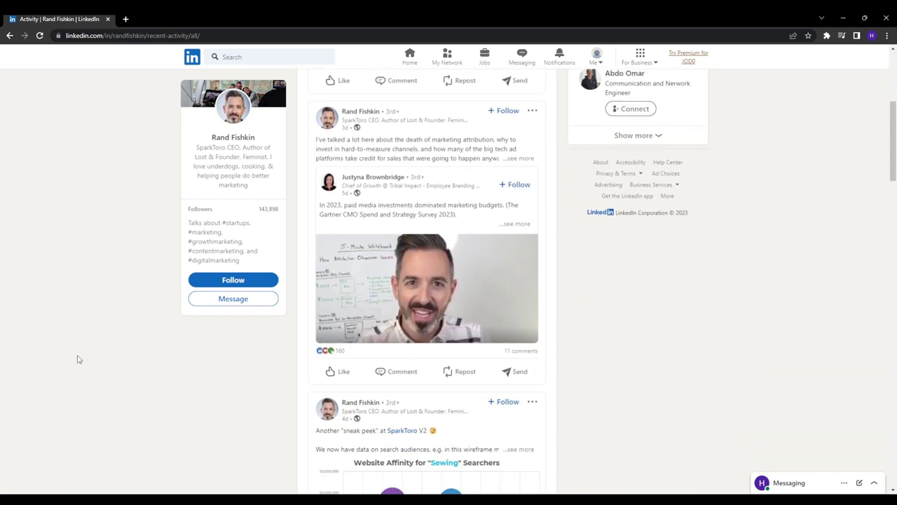
scroll(77, 360, "down", 1)
scroll(74, 359, "up", 1)
scroll(73, 360, "up", 5)
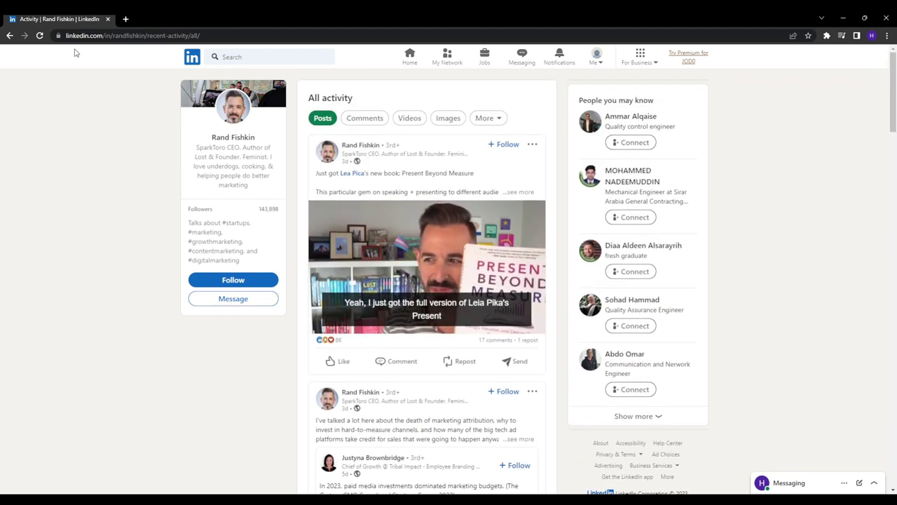
double_click(166, 35)
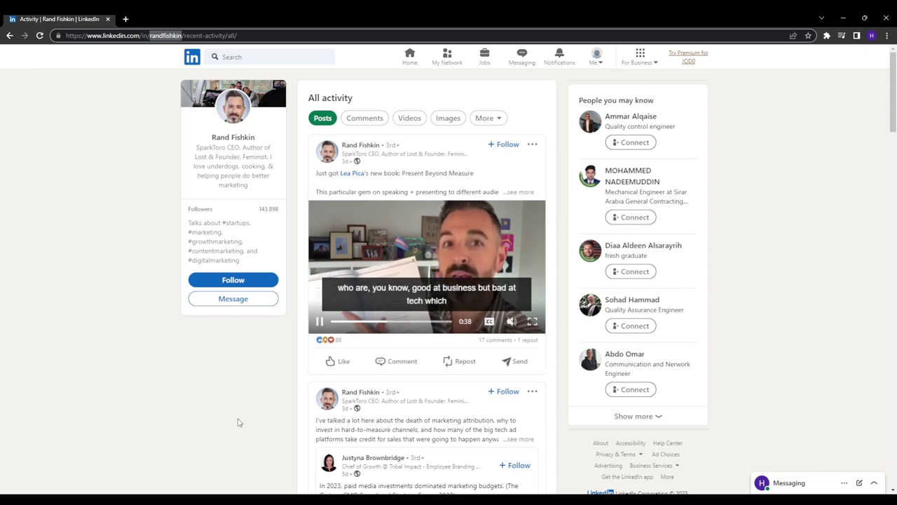
Scroll down to the SparkToro V2 sneak-peek chart and 5-Minute Whiteboard videos.
scroll(226, 420, "down", 3)
scroll(221, 419, "down", 4)
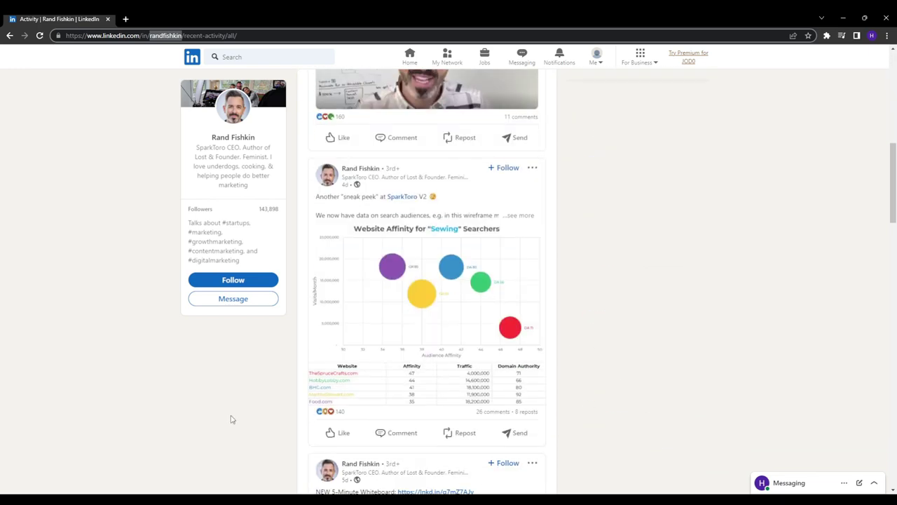
scroll(231, 420, "down", 3)
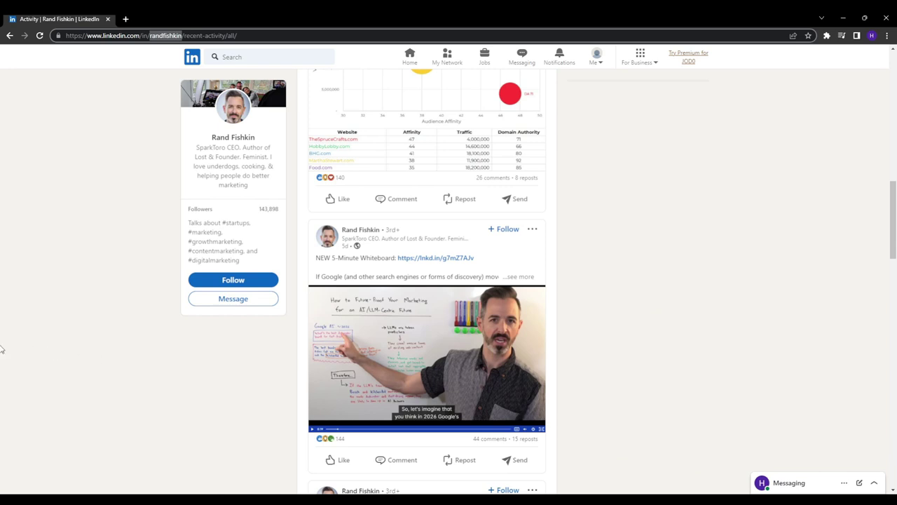
scroll(114, 367, "down", 1)
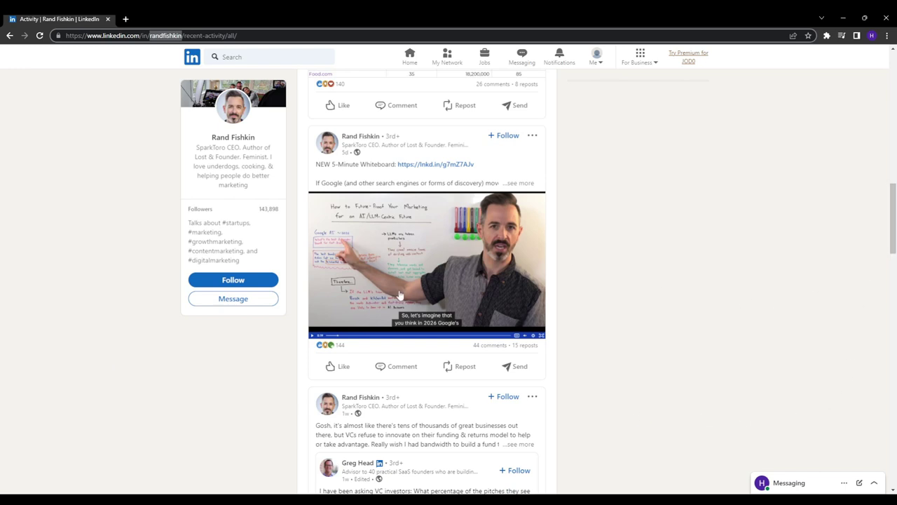
scroll(743, 353, "down", 3)
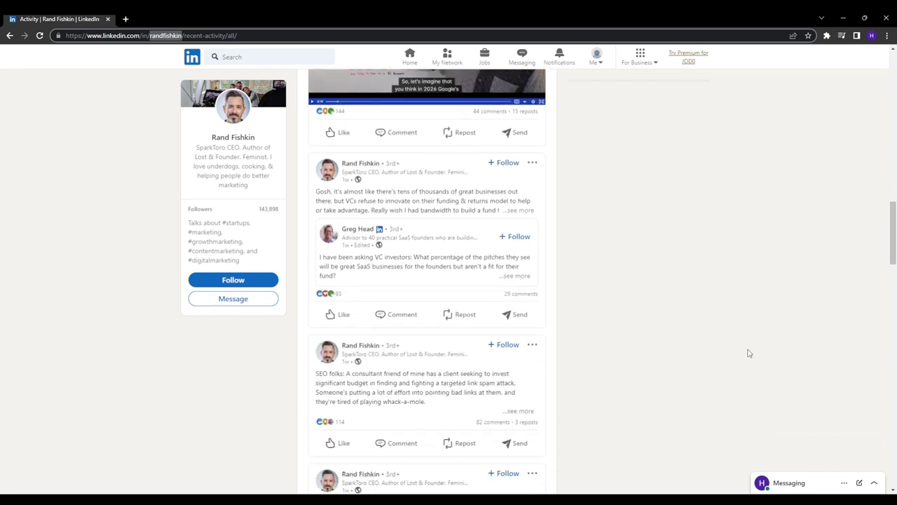
scroll(746, 355, "down", 2)
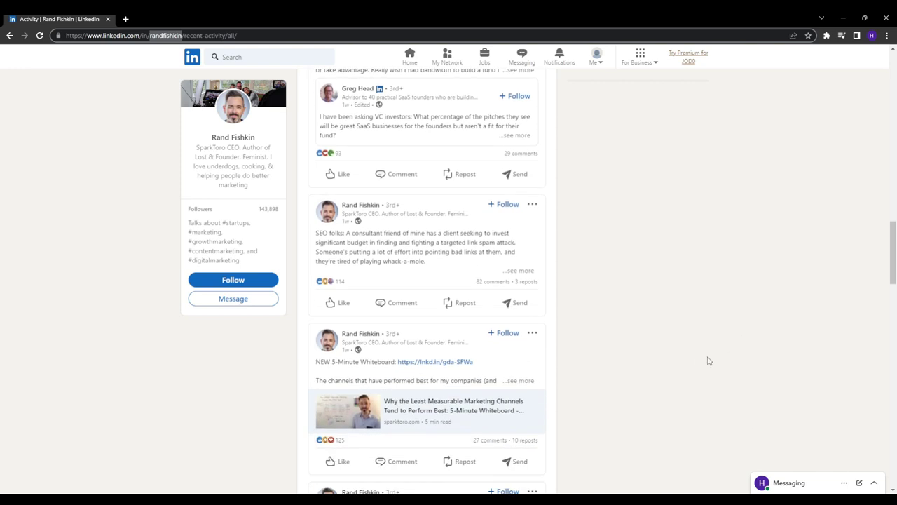
Back out through the expert's profile and people search results to the LinkedIn home feed.
left_click(14, 36)
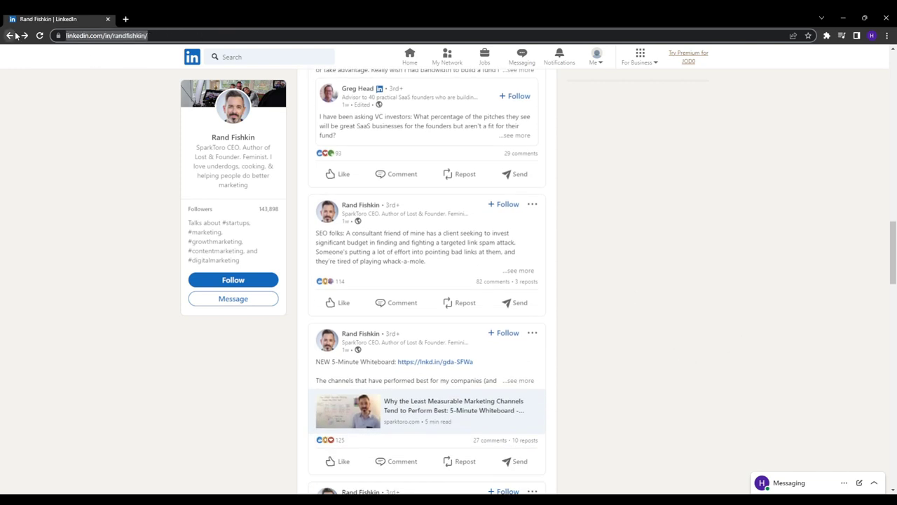
left_click(10, 35)
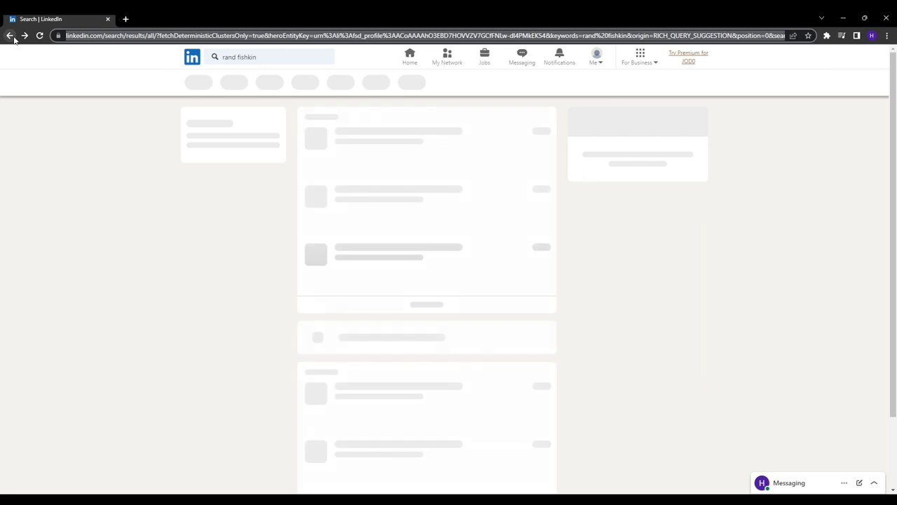
left_click(190, 59)
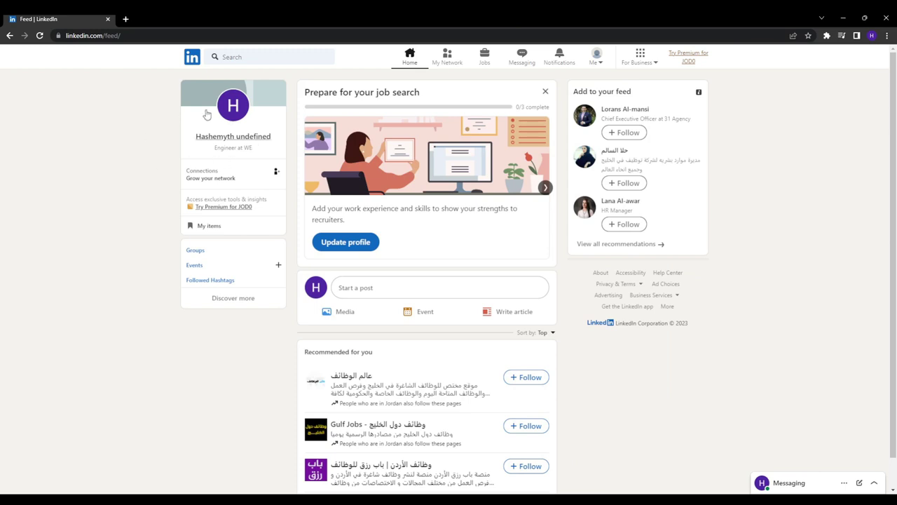
Open your own profile from the feed card and scroll through it, including the Energy Engineer Open to work card.
left_click(226, 137)
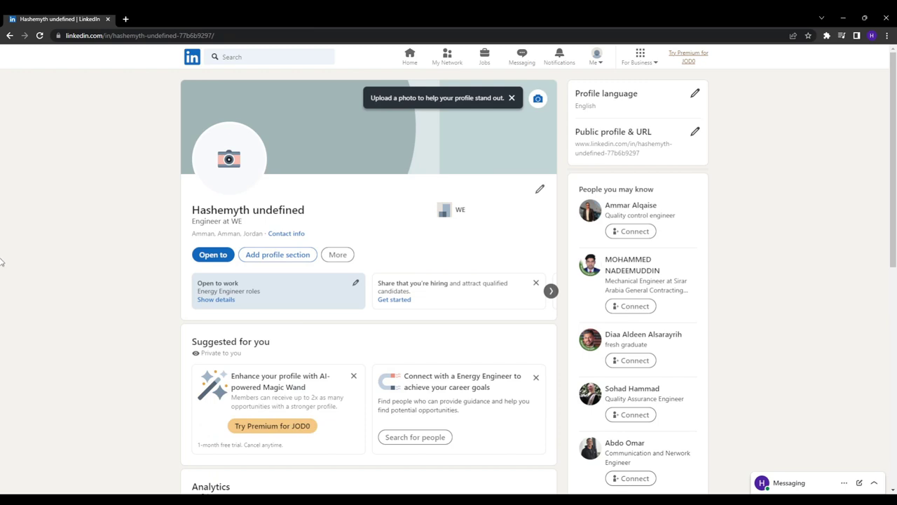
scroll(2, 261, "down", 4)
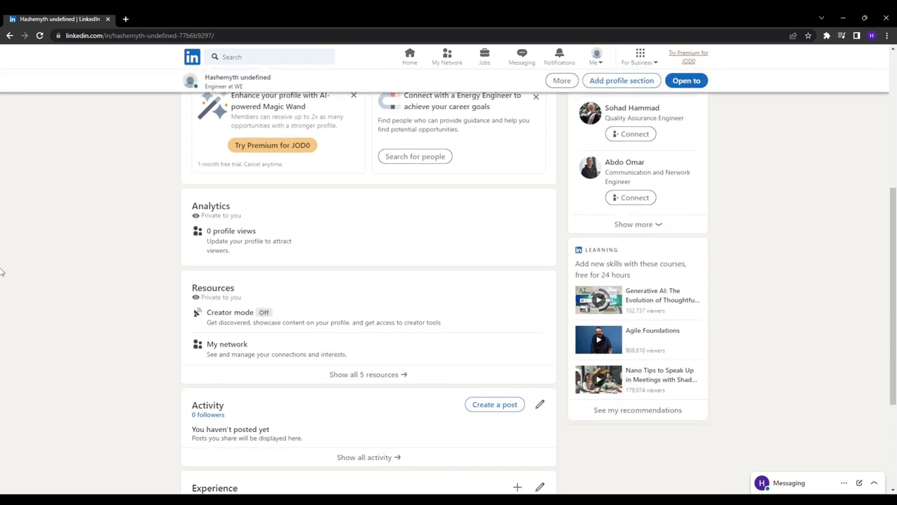
scroll(2, 273, "up", 2)
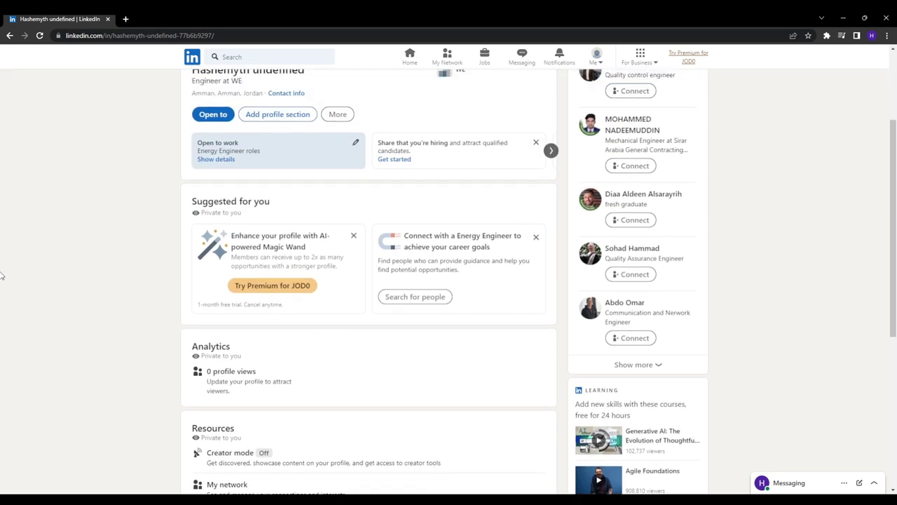
scroll(2, 276, "up", 1)
scroll(2, 275, "up", 1)
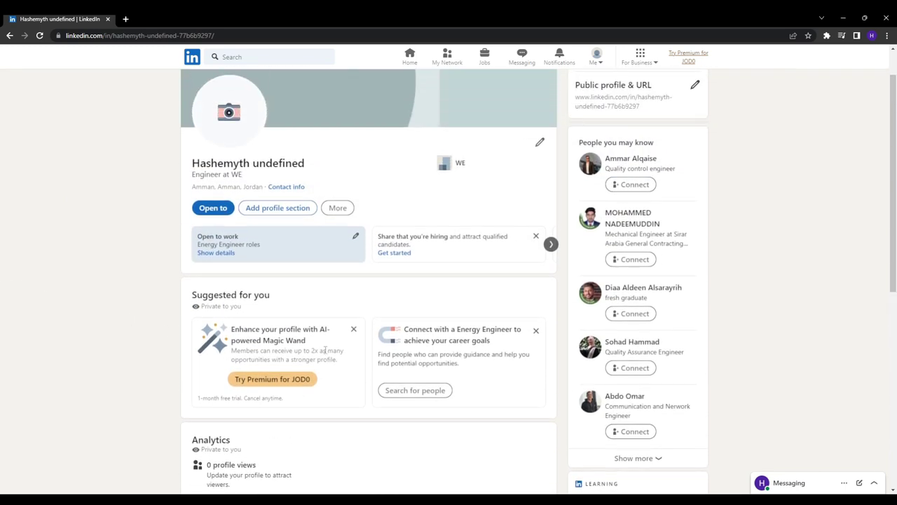
scroll(403, 392, "up", 1)
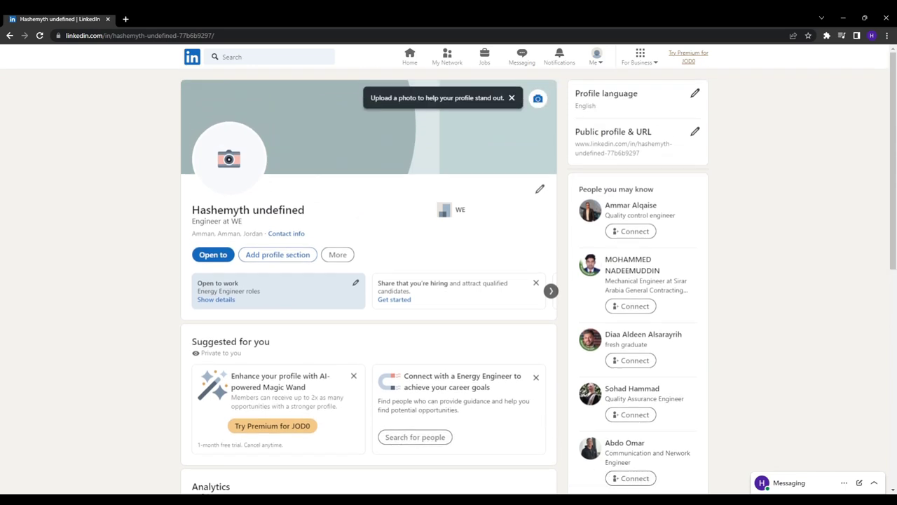